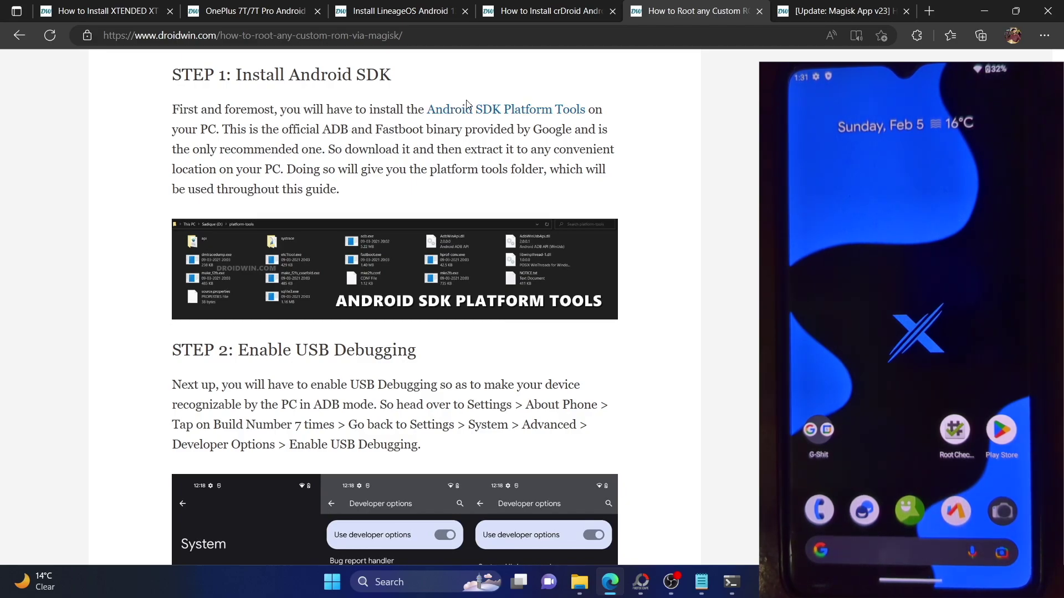
- Switch from the DroidWin rooting guide to the platform-tools folder window
left_click(590, 588)
scroll(458, 162, "down", 1)
scroll(458, 161, "up", 1)
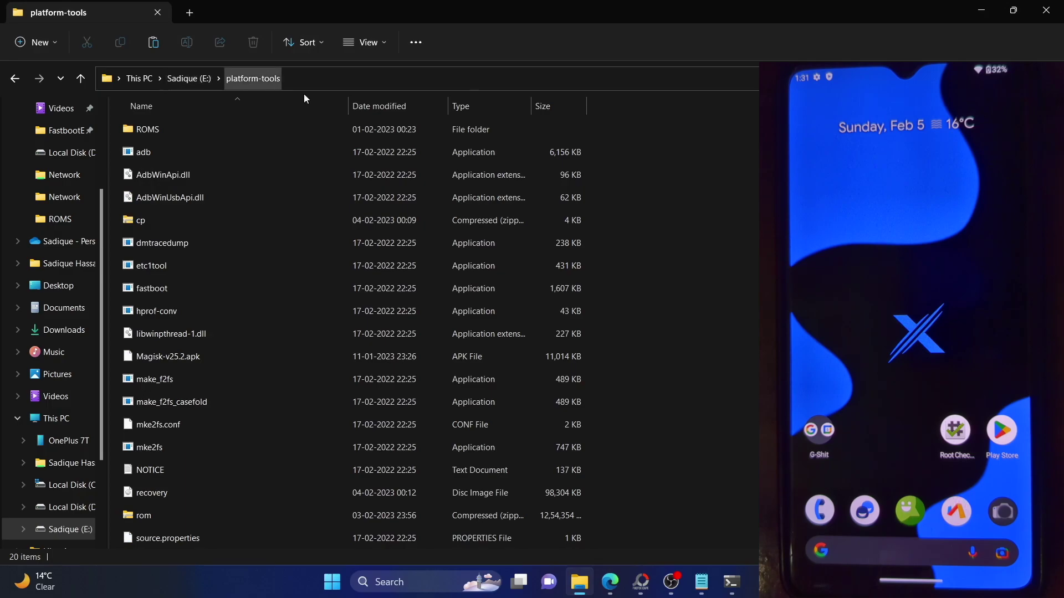
left_click(618, 580)
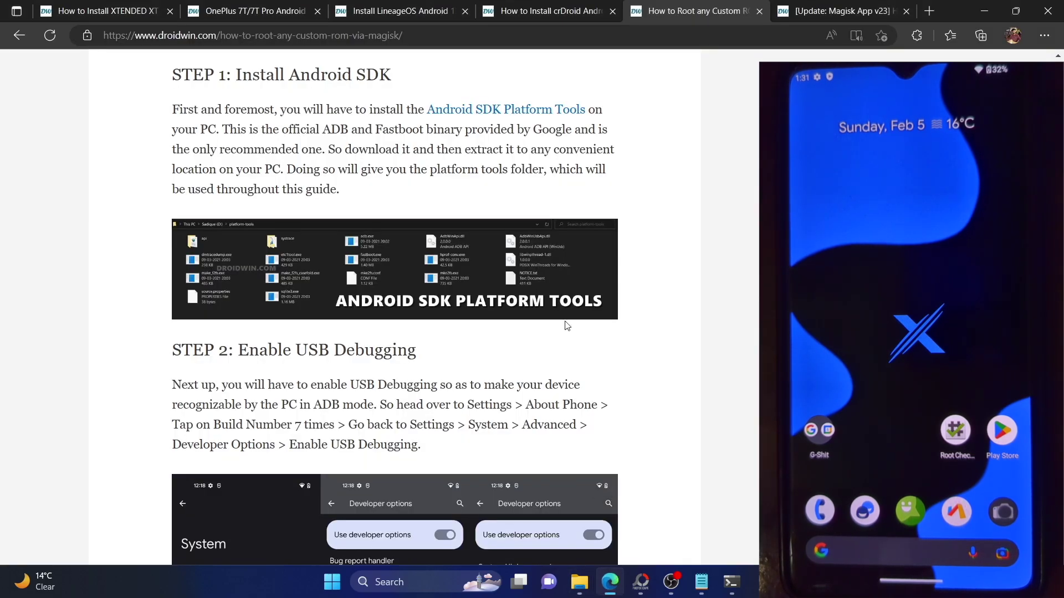
scroll(567, 326, "down", 1)
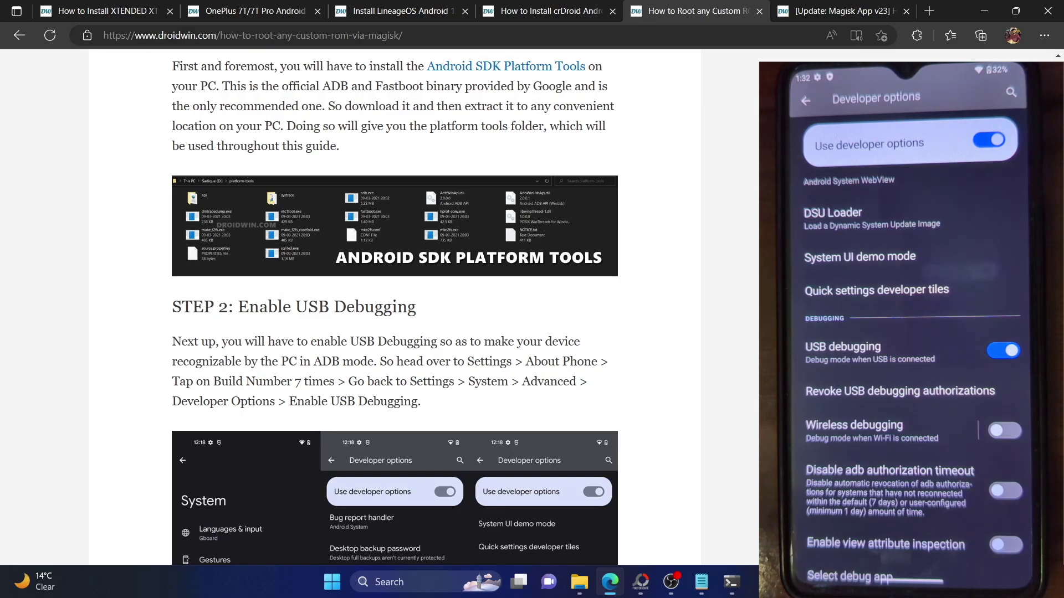
- Open a Command Prompt in the platform-tools folder using 'cmd' in the address bar
left_click(731, 582)
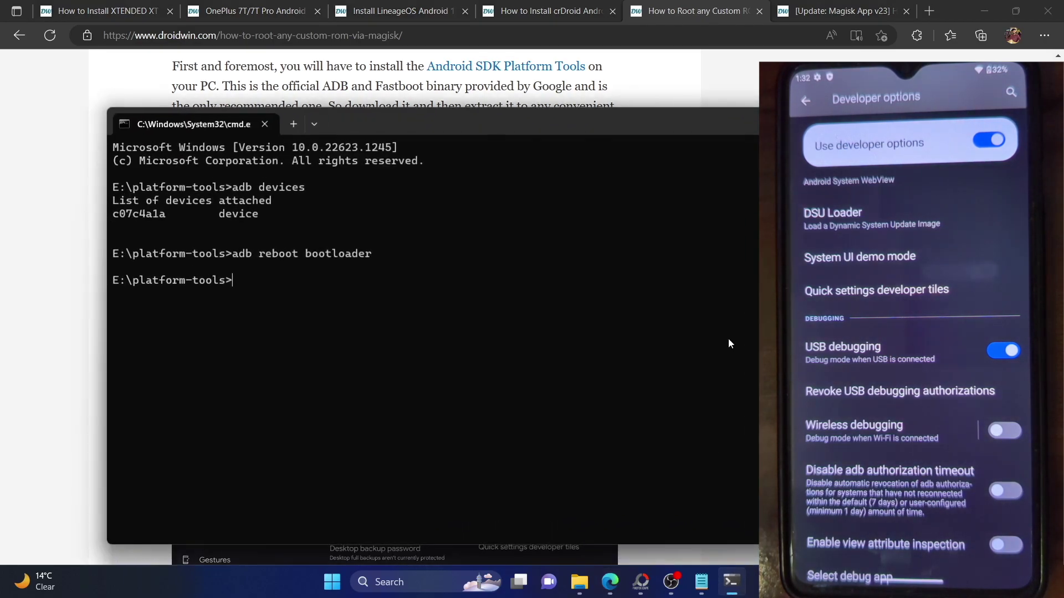
left_click(731, 581)
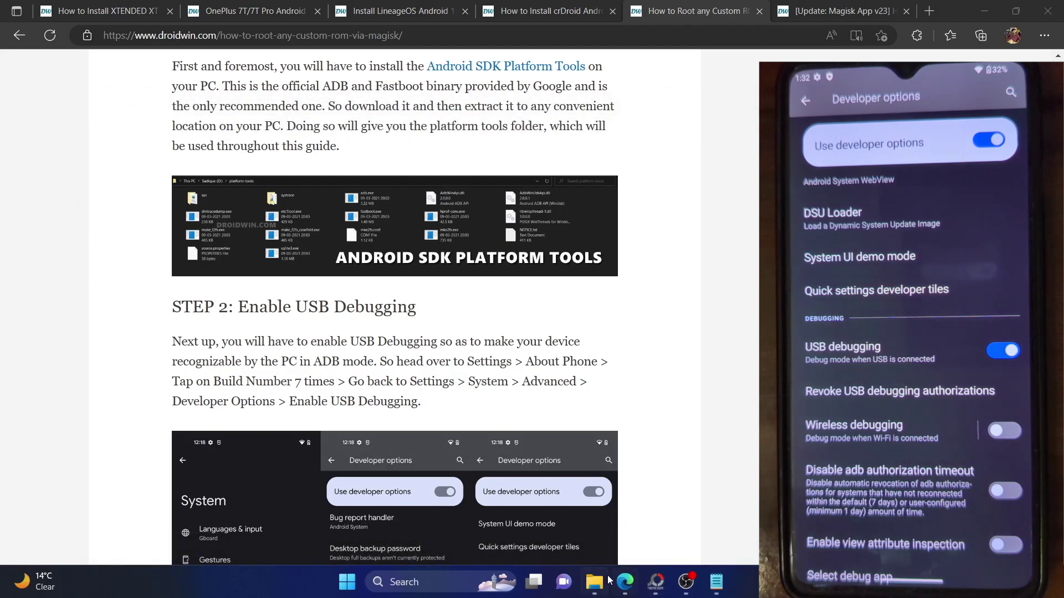
left_click(579, 582)
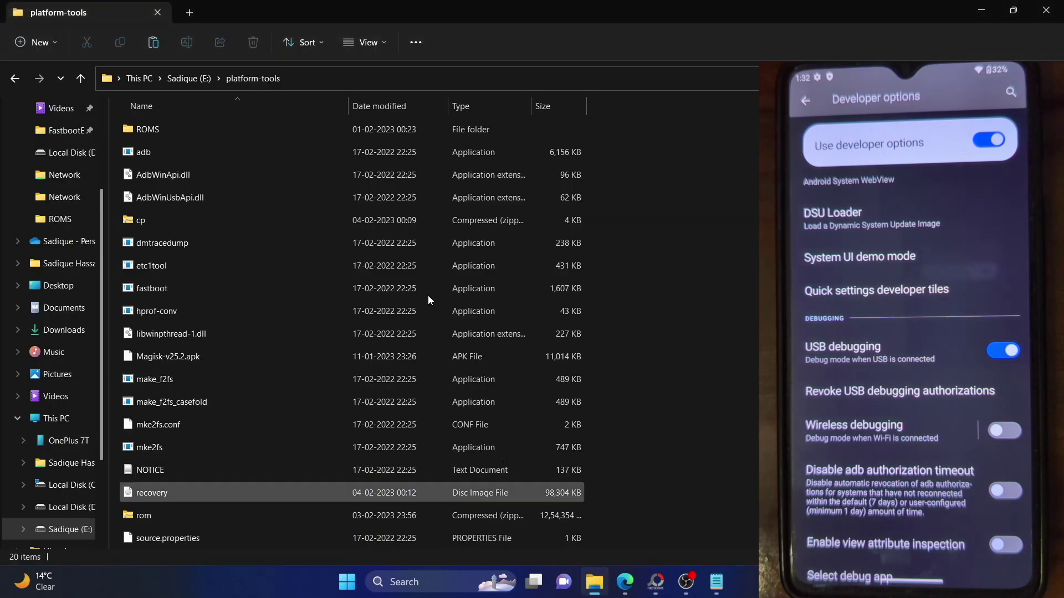
left_click(357, 77)
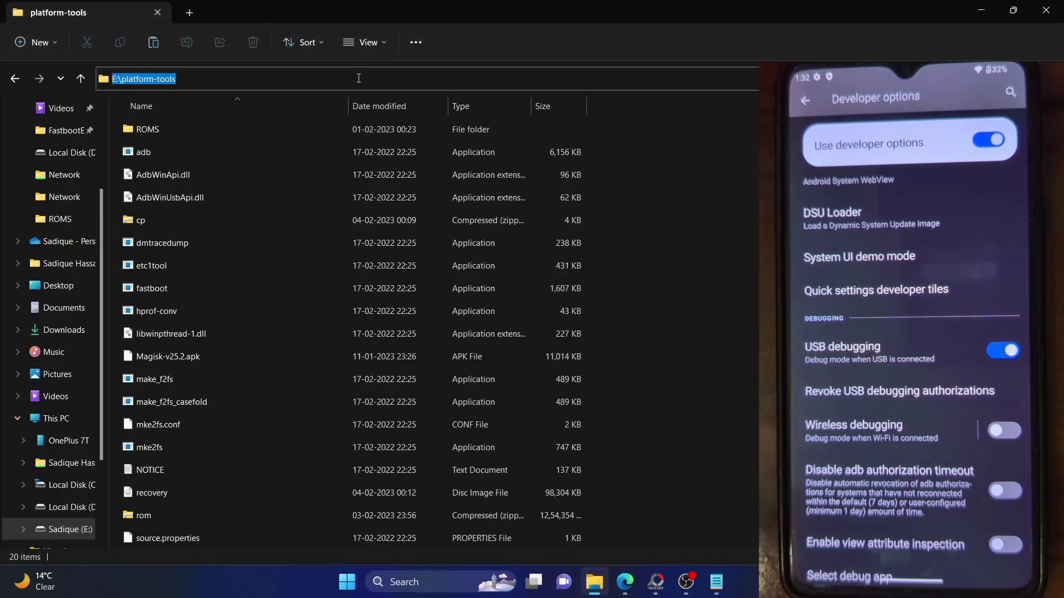
type("cmd")
key("Return")
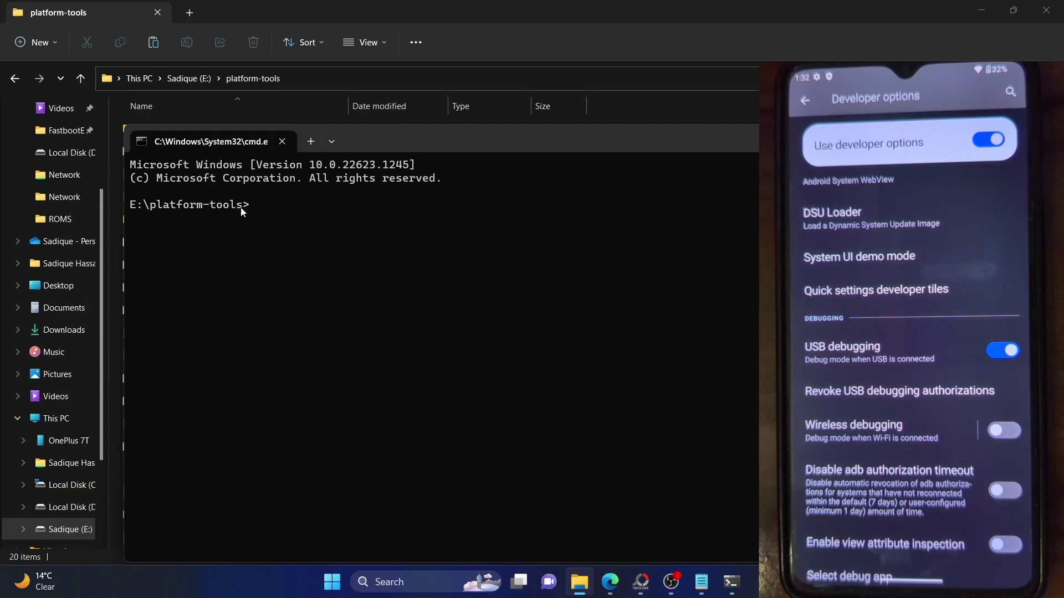
- Run 'adb devices' and copy the phone's listed device ID
type("a")
type("db ")
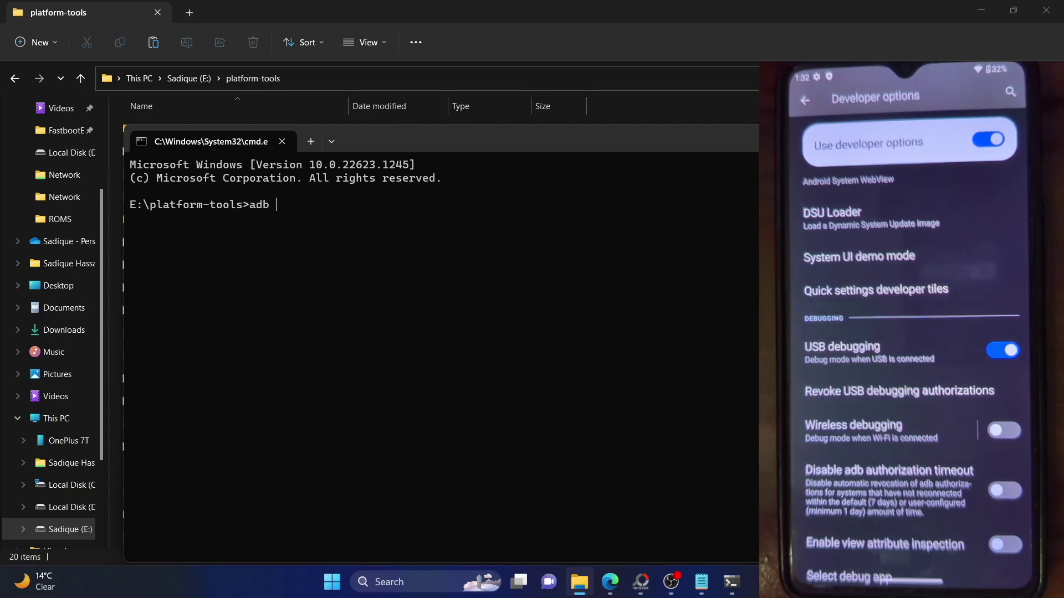
type("devices")
key("Return")
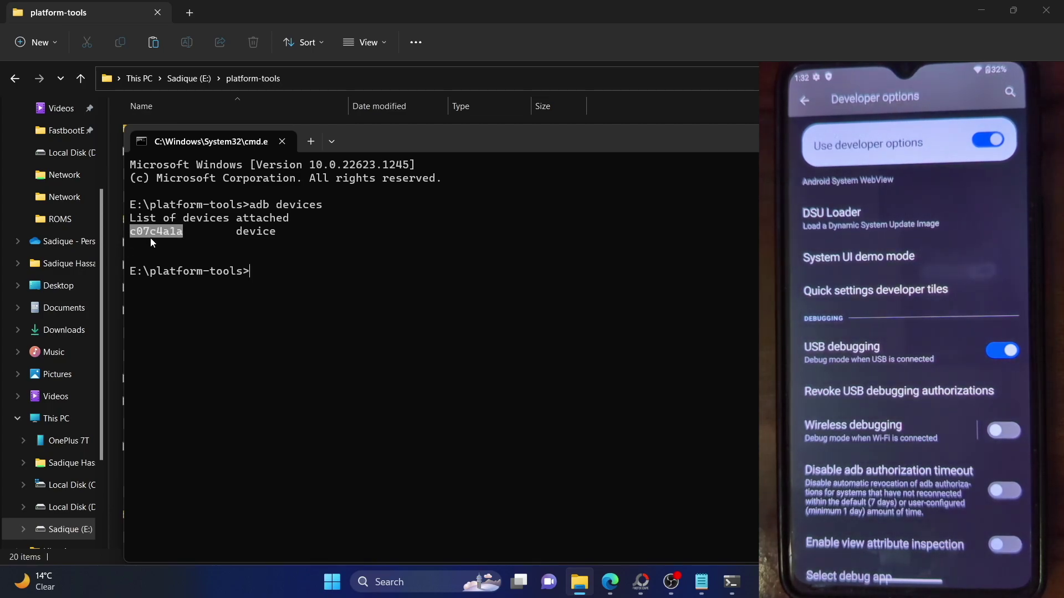
right_click(262, 313)
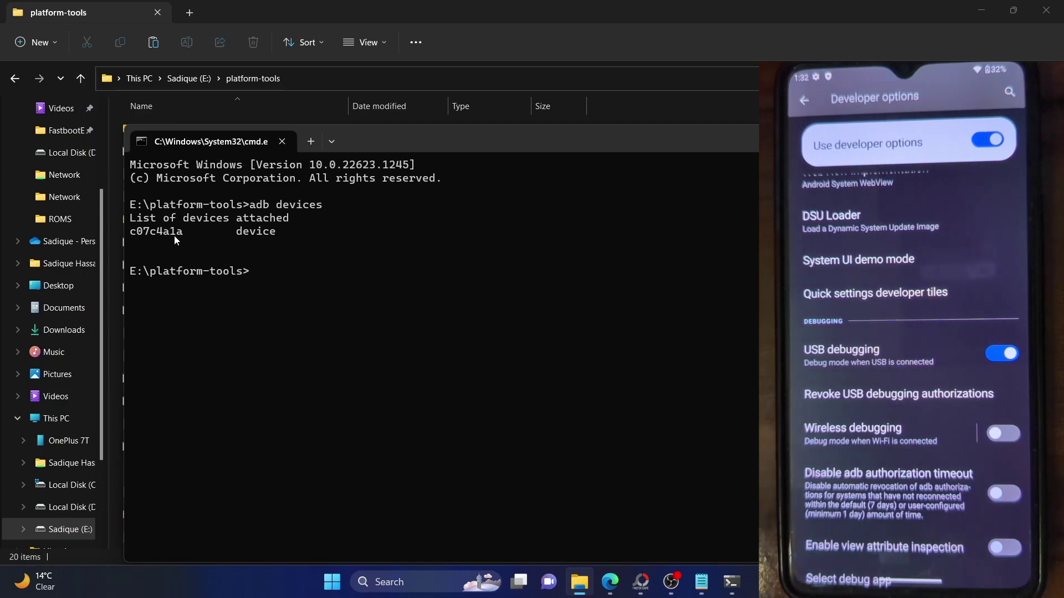
- Return to the rooting guide in Edge and scroll down to Step 3: Download Magisk
left_click(610, 582)
scroll(469, 355, "down", 7)
scroll(468, 355, "down", 1)
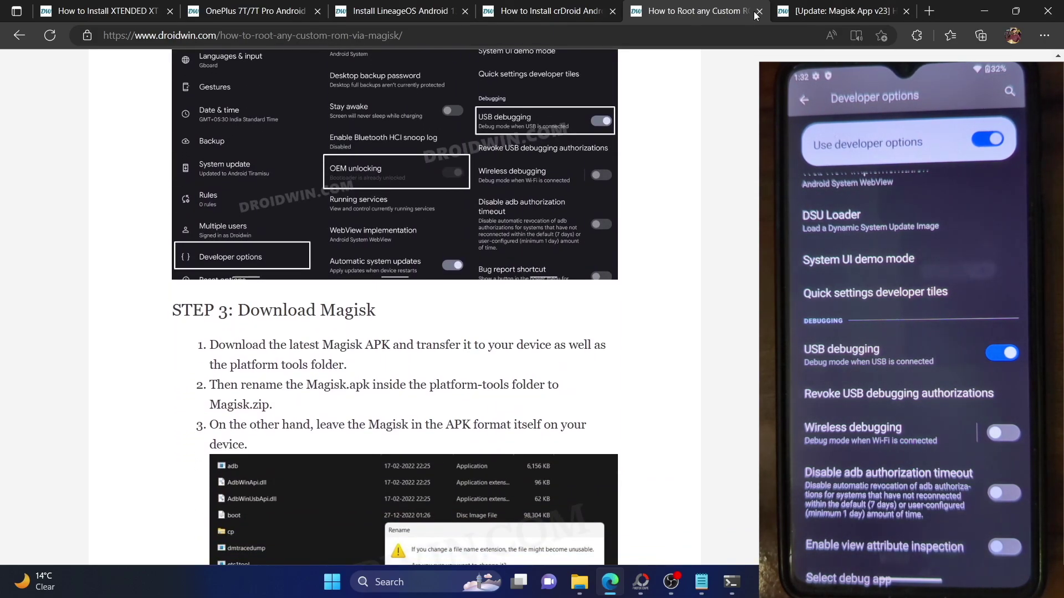
- In the Magisk App article, jump to the Magisk Version 25.2 section
left_click(789, 12)
scroll(328, 221, "up", 3)
scroll(328, 221, "down", 2)
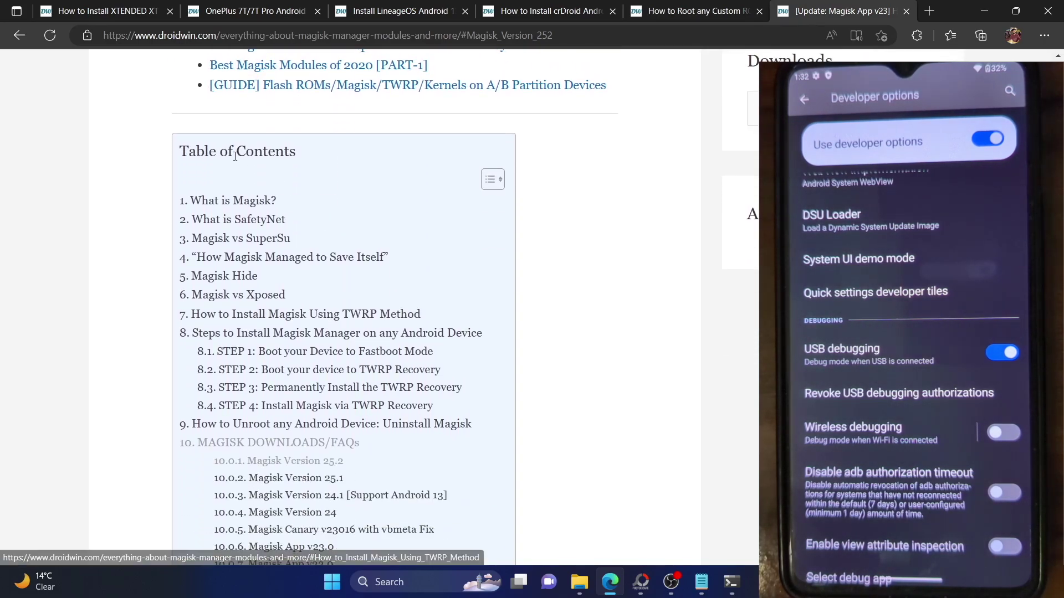
scroll(328, 221, "down", 2)
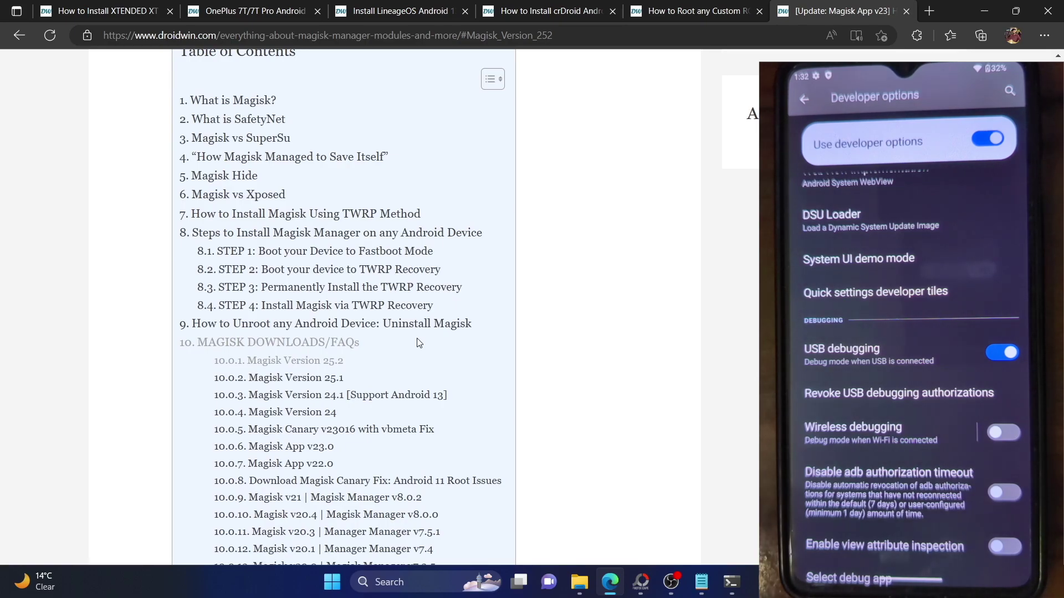
left_click(337, 360)
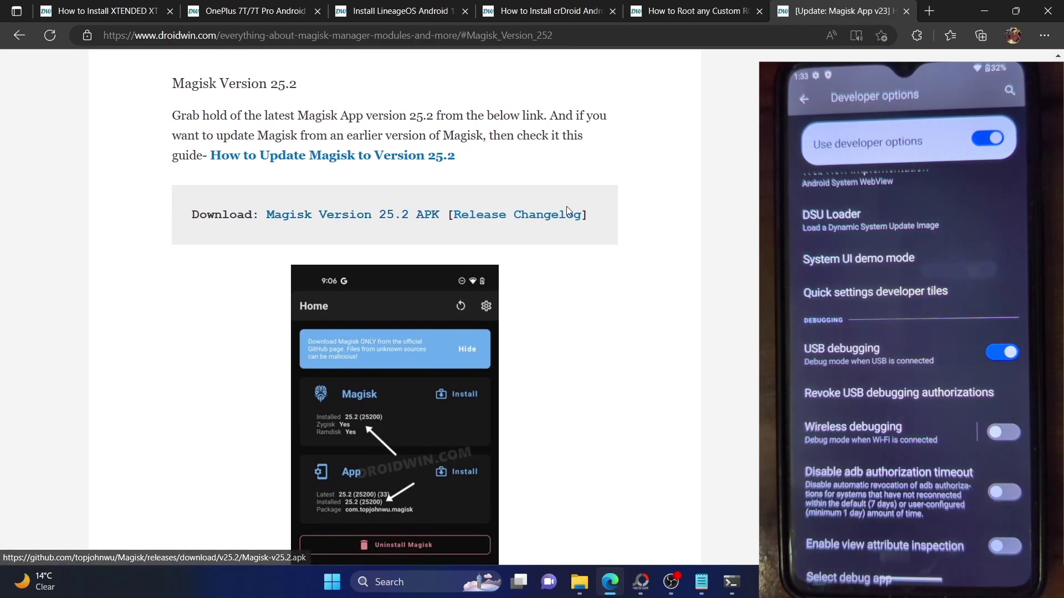
- Open the Release Changelog in a new tab and view the GitHub Magisk v25.2 release page
right_click(531, 216)
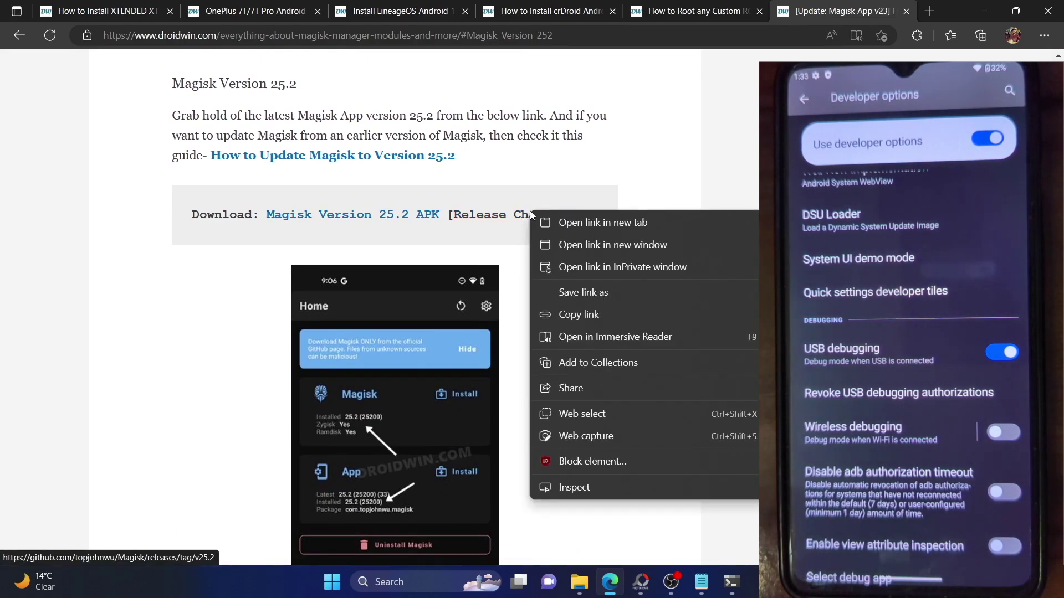
left_click(563, 224)
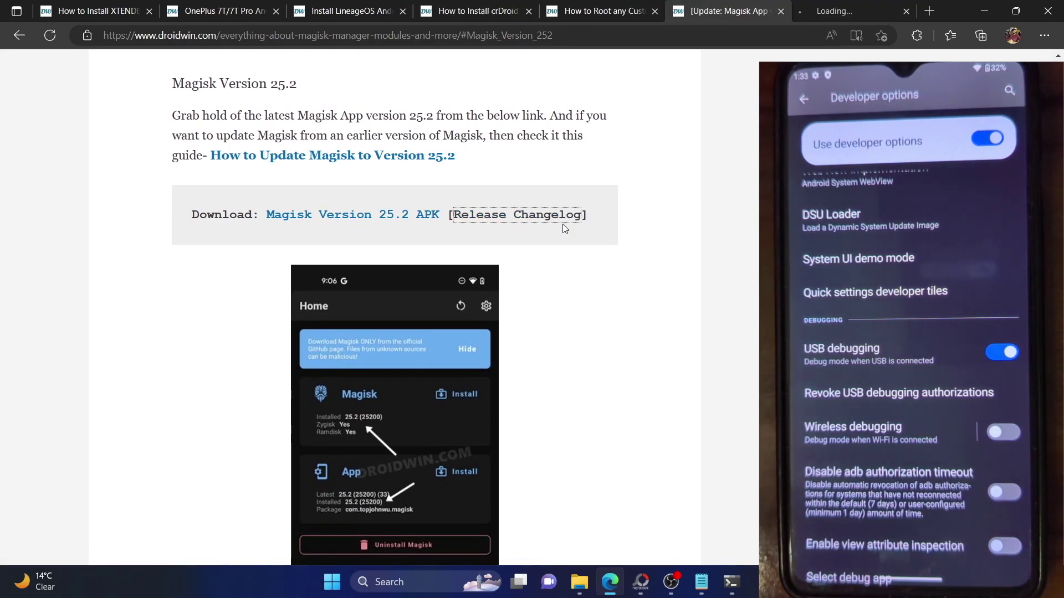
left_click(870, 12)
scroll(490, 383, "down", 3)
scroll(490, 386, "up", 3)
left_click(730, 13)
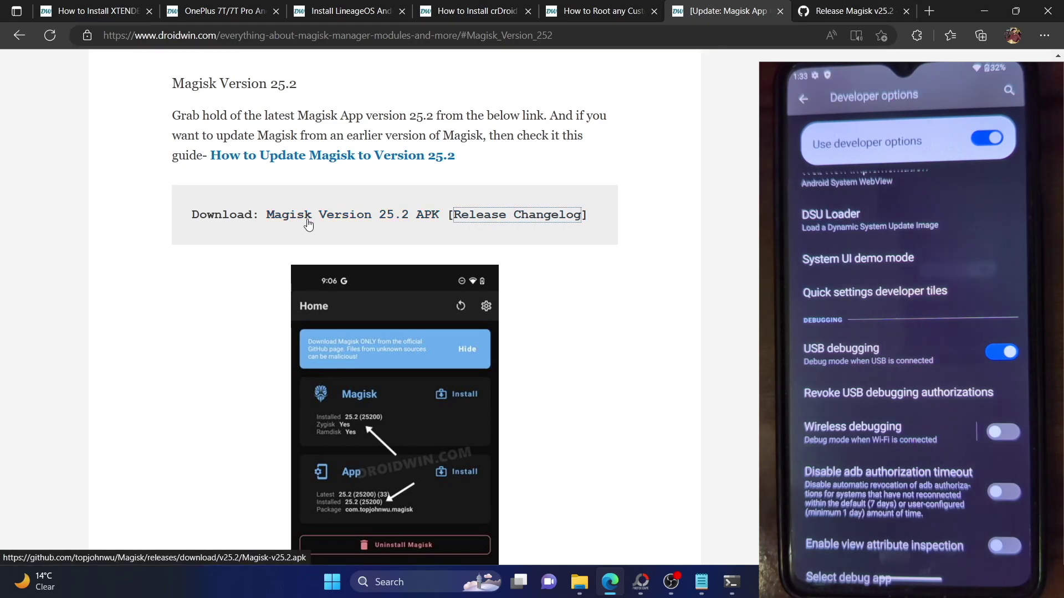
left_click(580, 583)
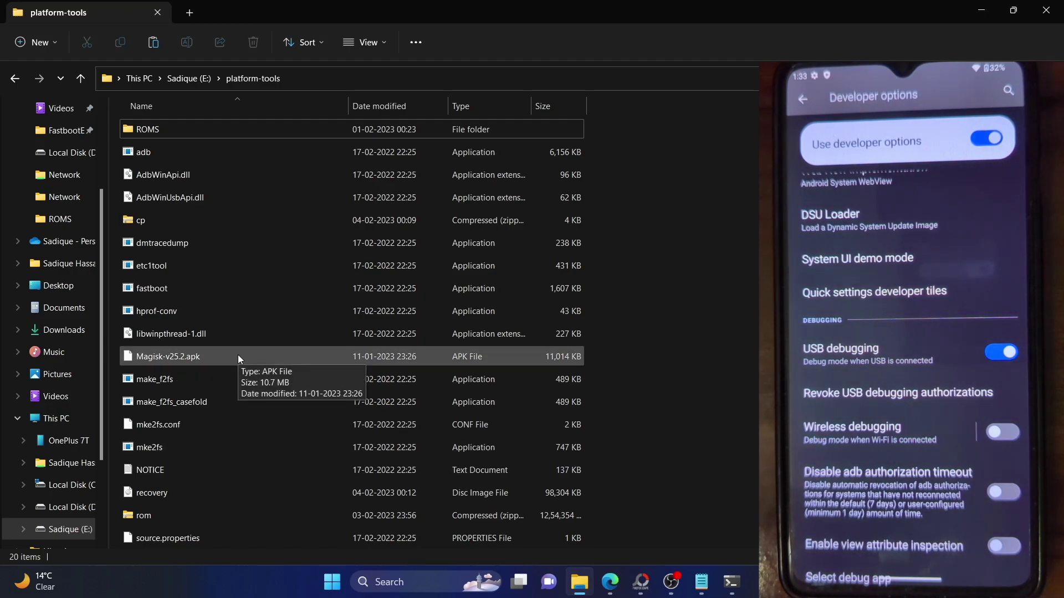
- Browse the OnePlus 7T's Internal shared storage, then open E:\platform-tools in a new tab
left_click(76, 438)
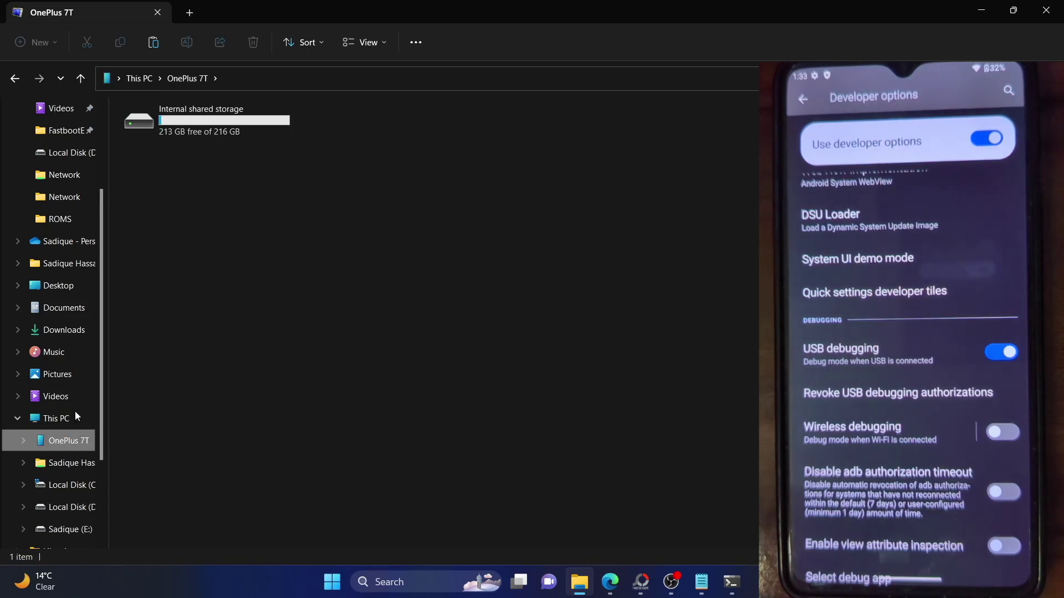
double_click(196, 109)
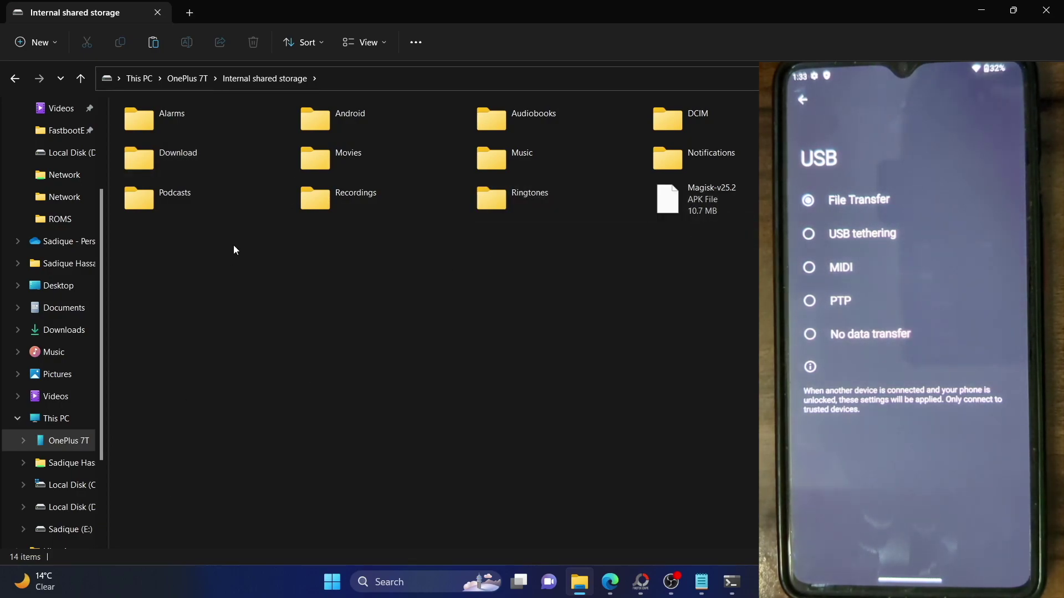
left_click(189, 13)
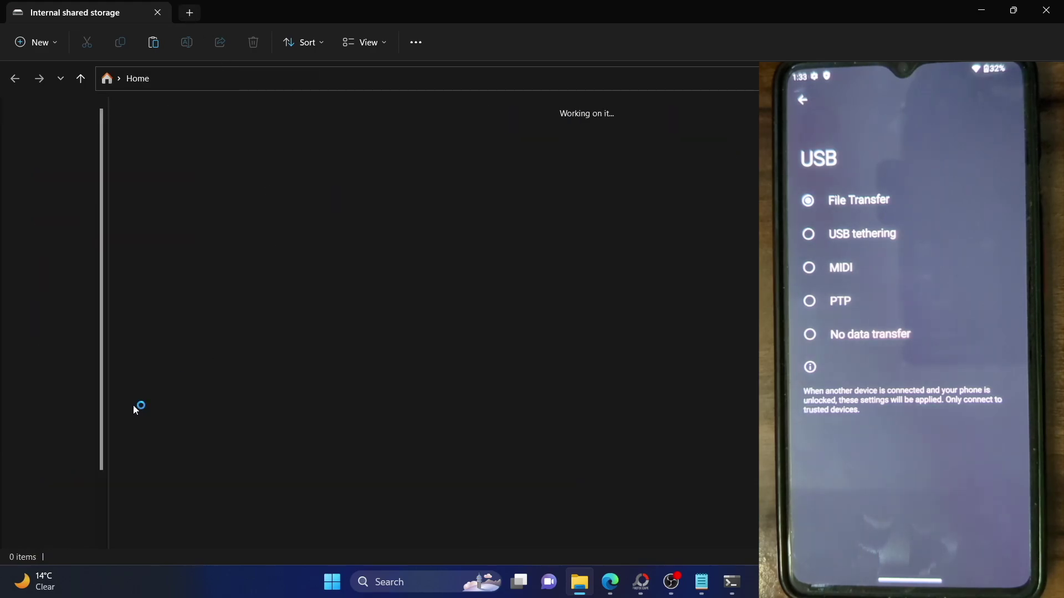
left_click(60, 444)
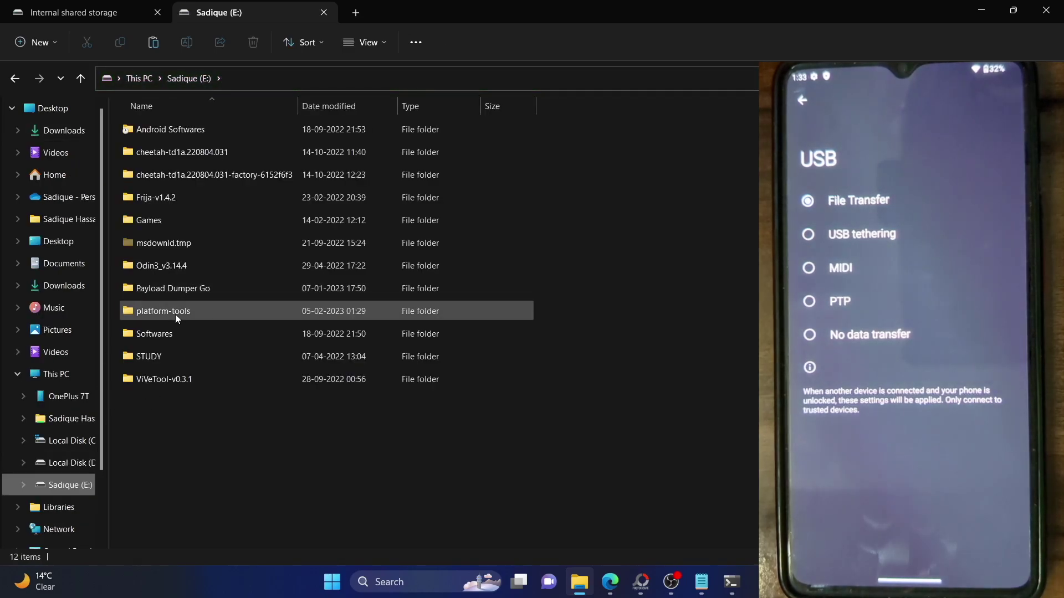
double_click(175, 313)
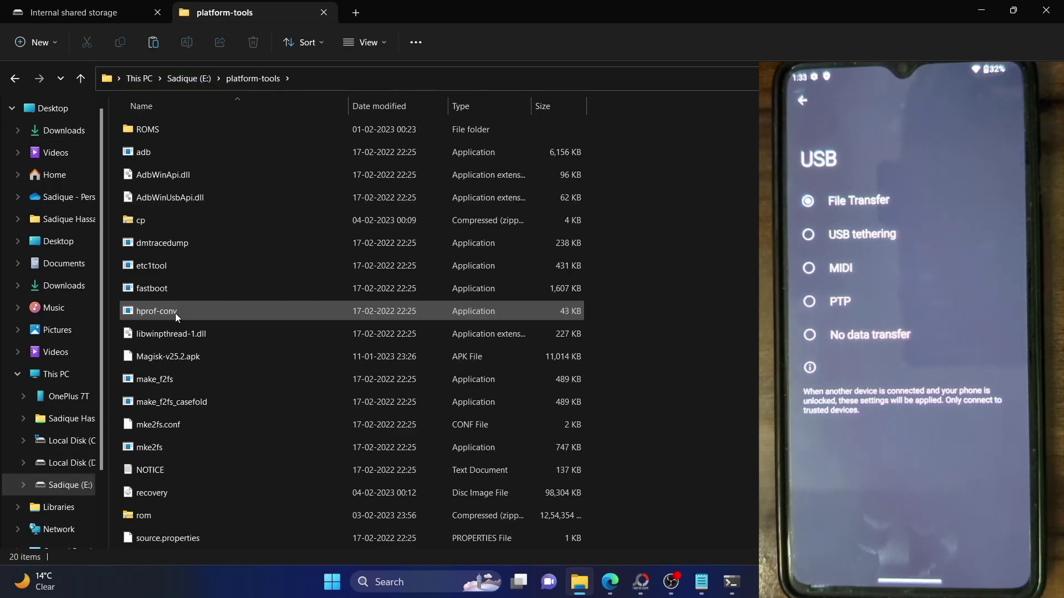
scroll(175, 314, "down", 1)
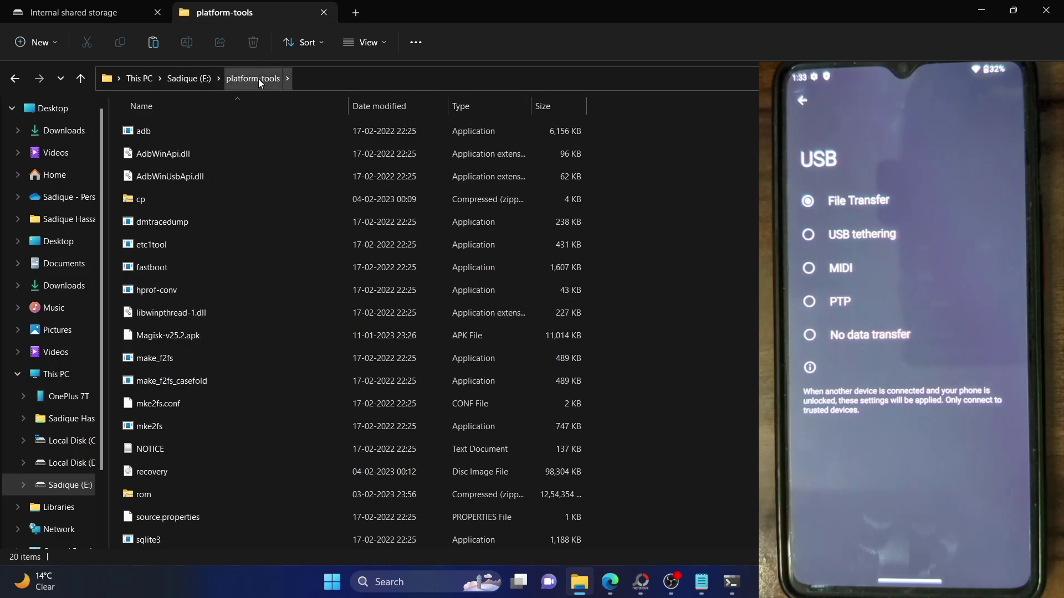
- Rename Magisk-v25.2.apk to Magisk-v25.2.zip and accept the extension-change warning
right_click(191, 335)
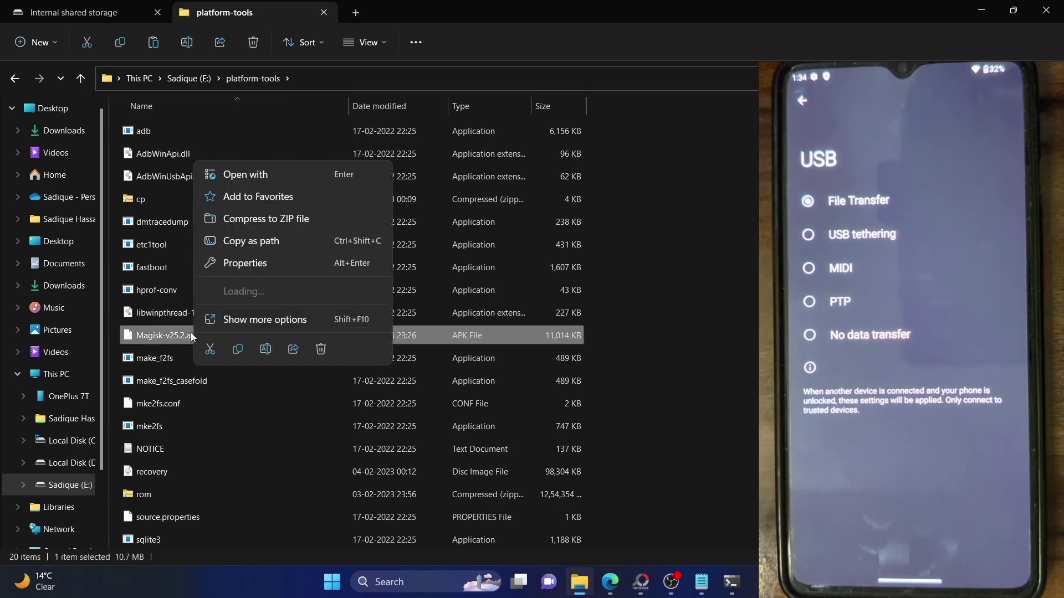
left_click(265, 358)
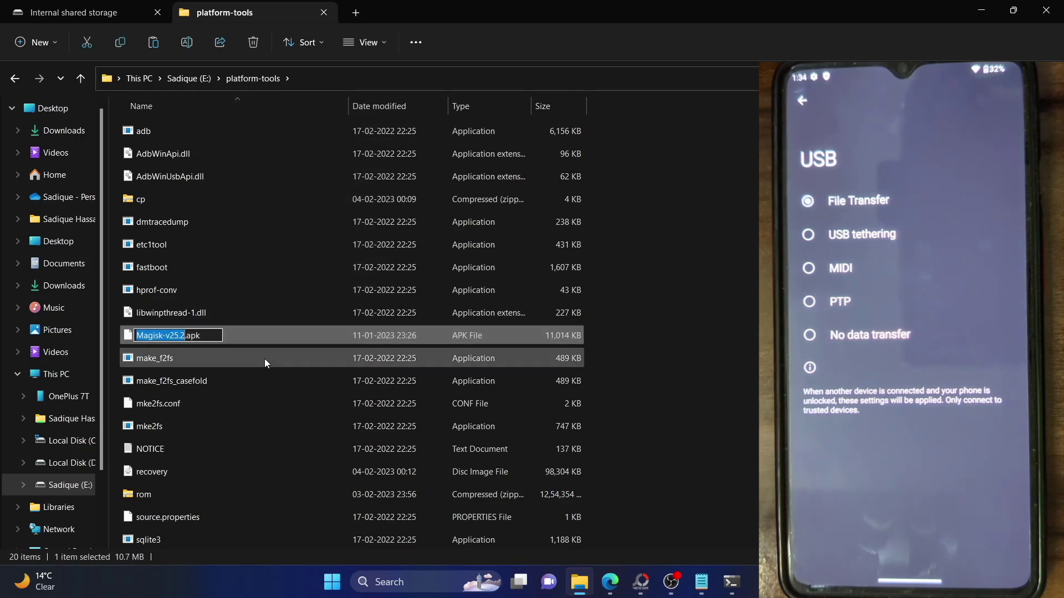
key("BackSpace")
key("BackSpace")
key("BackSpace")
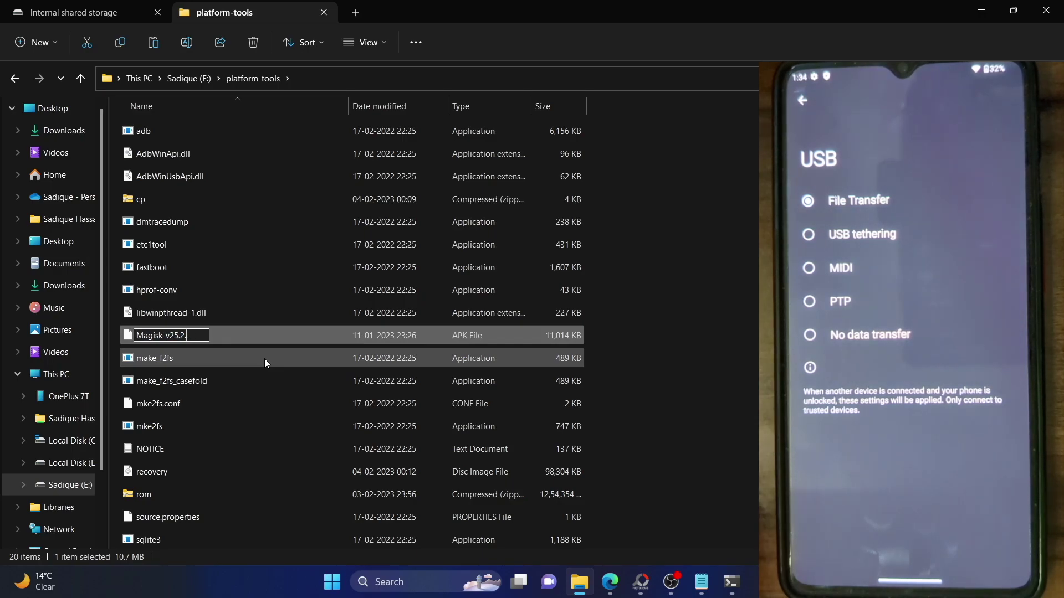
type("zip")
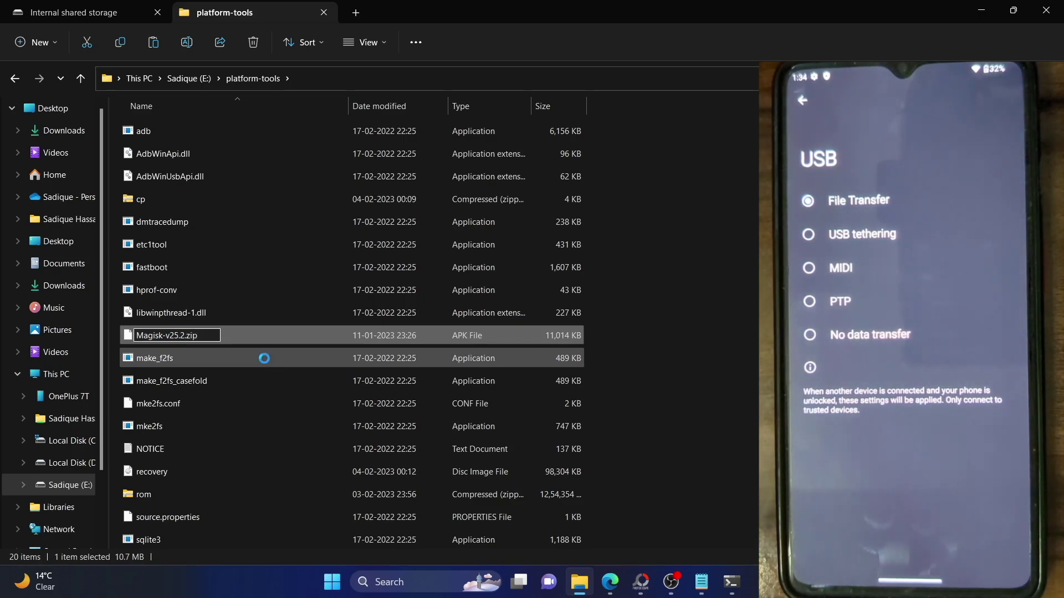
key("Return")
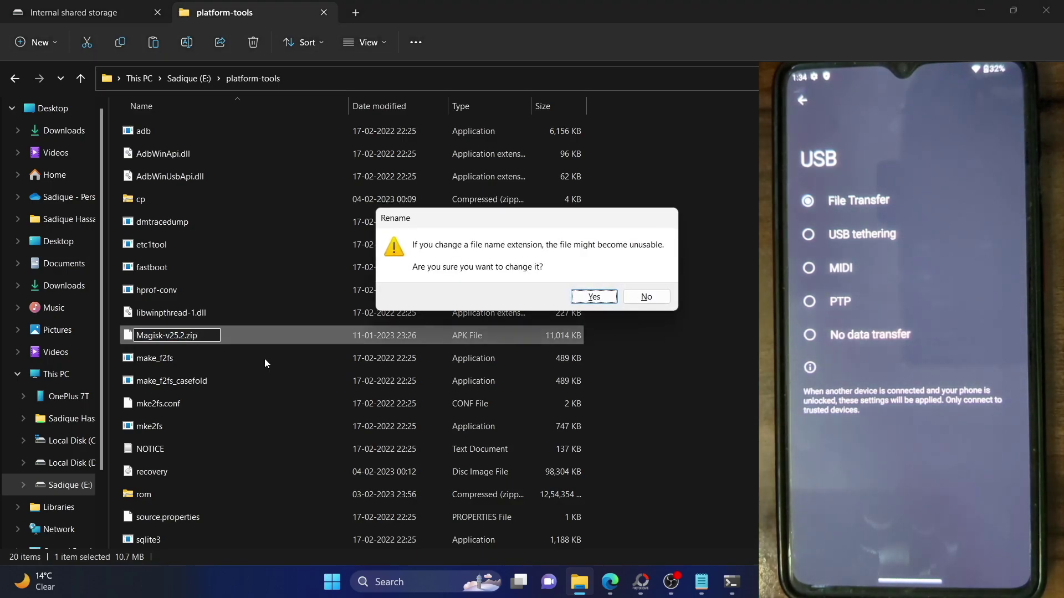
left_click(583, 299)
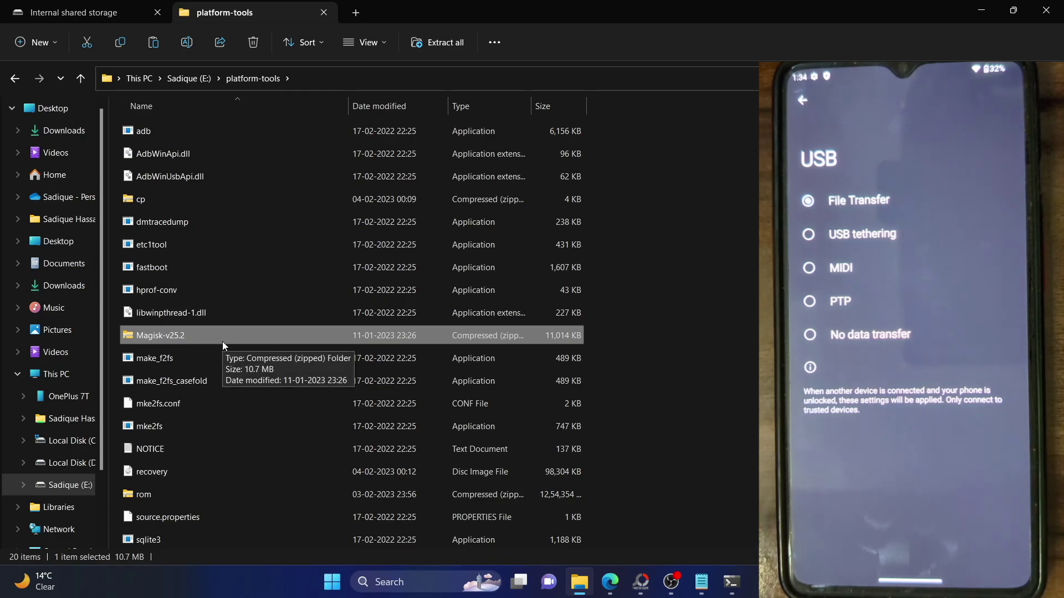
- Glance at the phone storage tab, then return to platform-tools and clear the selection
left_click_drag(99, 18, 673, 198)
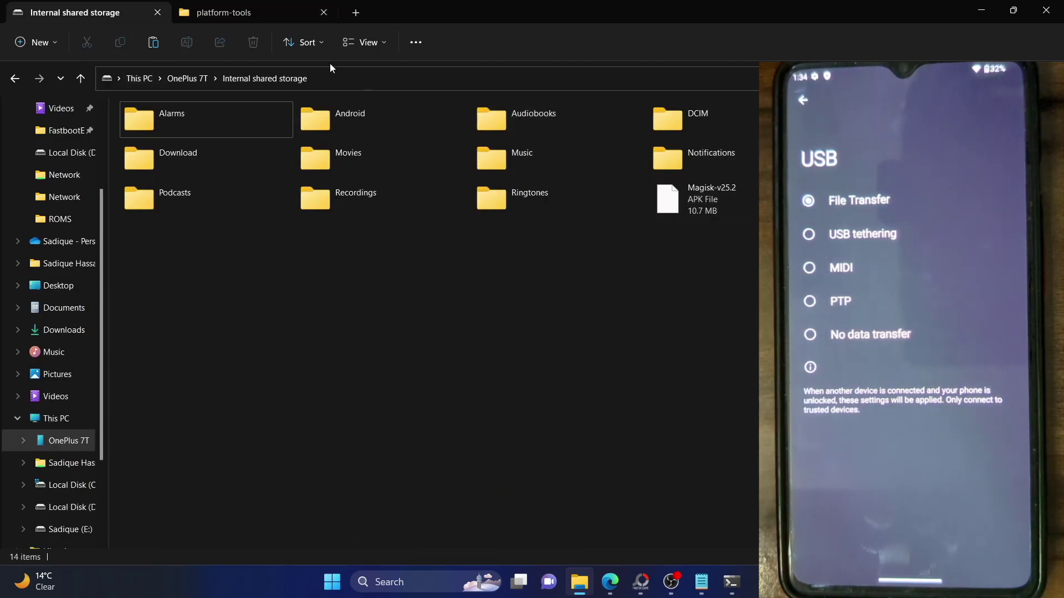
left_click(270, 16)
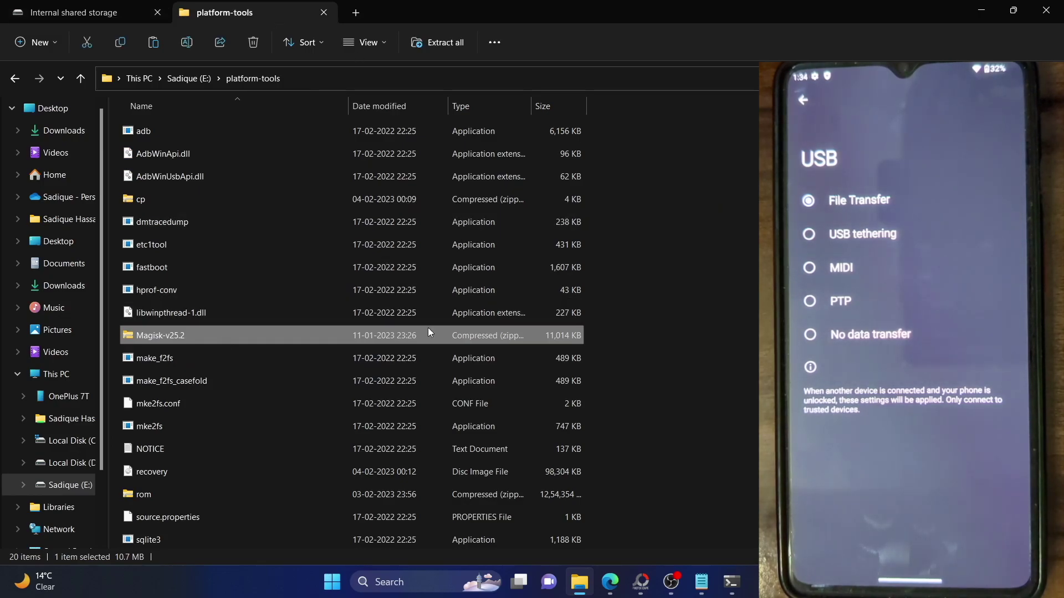
key("ctrl+space")
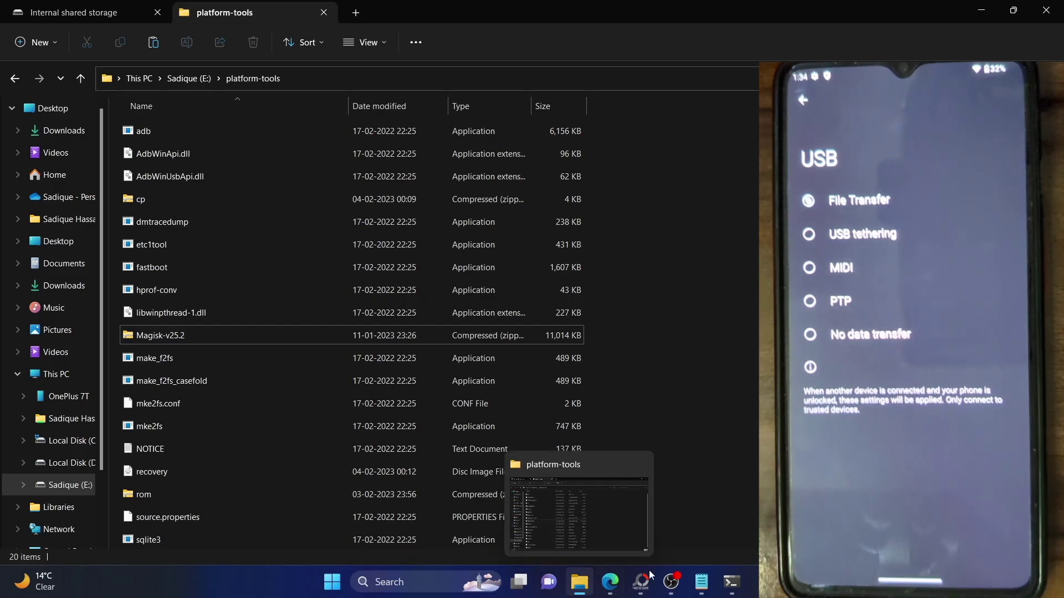
- Run 'adb reboot recovery' in Command Prompt, then minimize the terminal
left_click(732, 581)
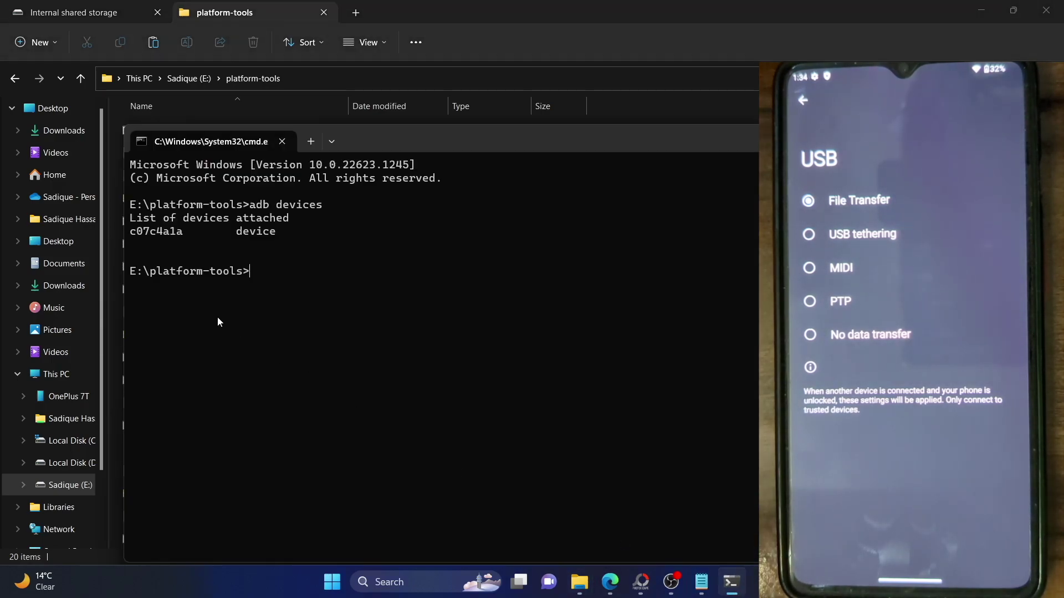
type("adb re")
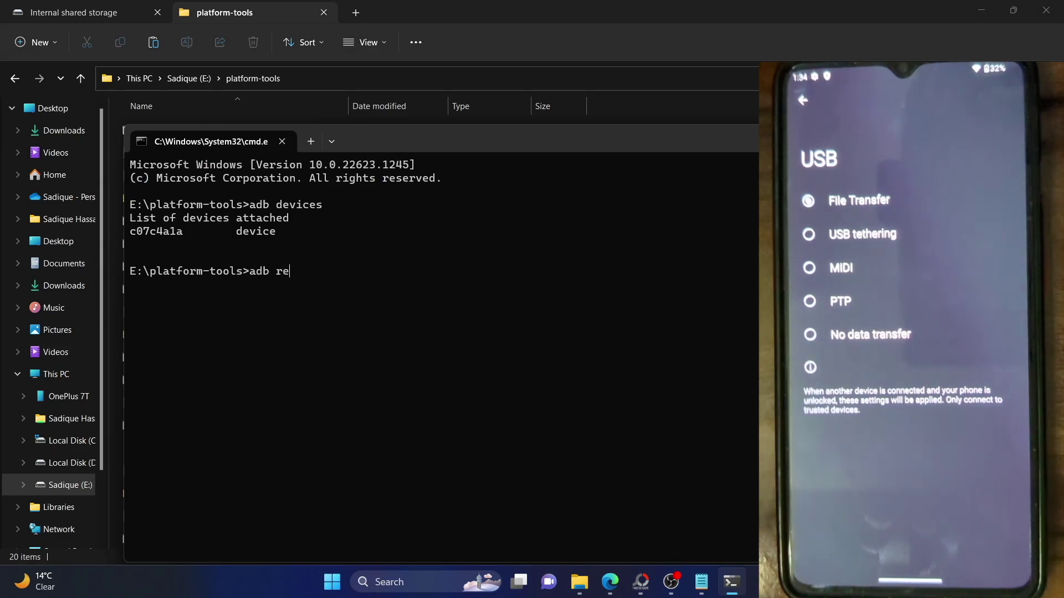
type("boot recovery")
key("Return")
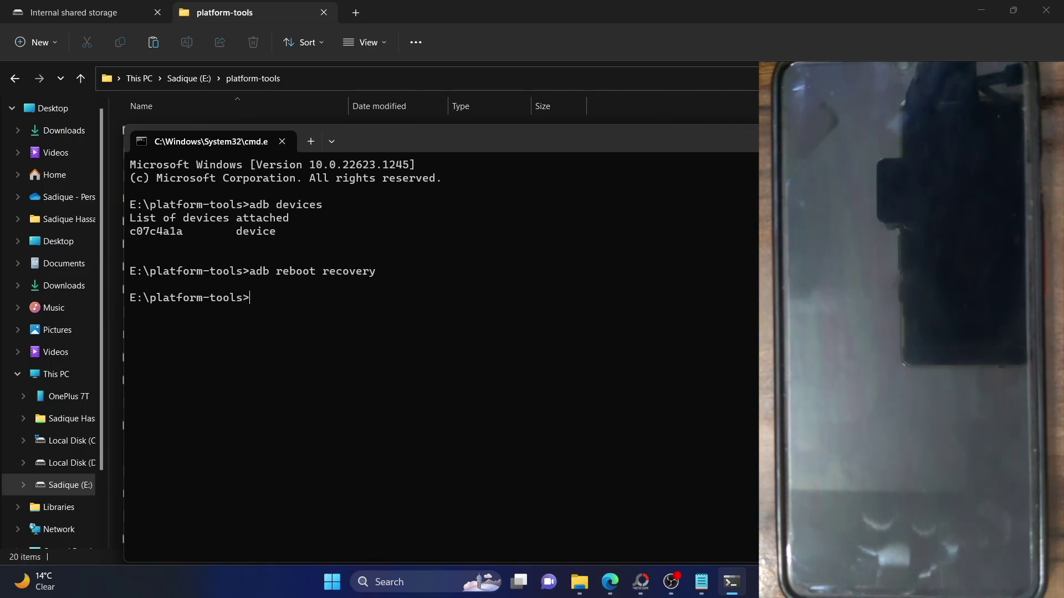
left_click(282, 141)
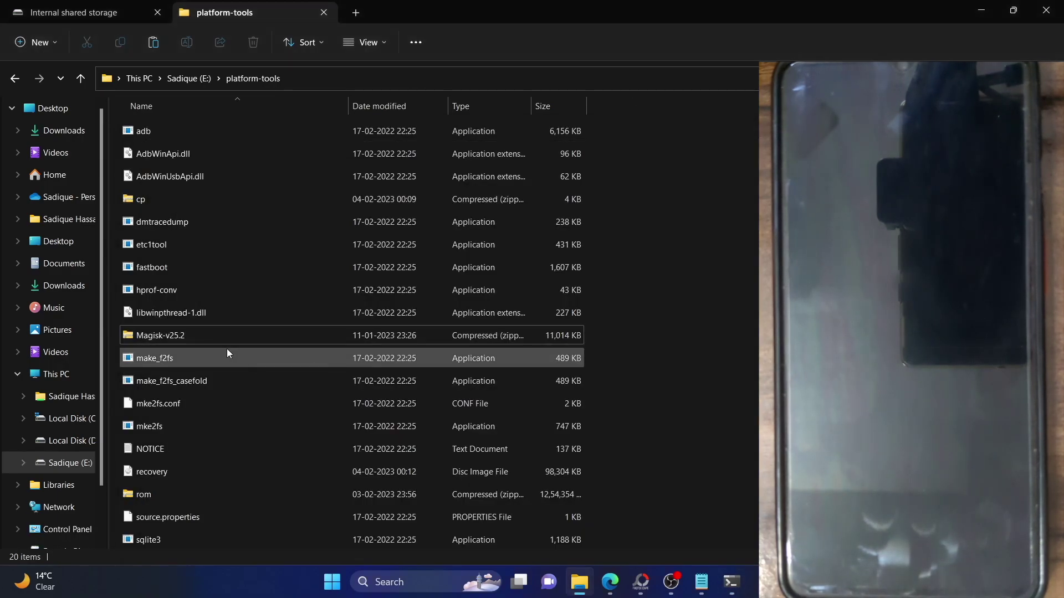
- Rename the Magisk-v25.2 zip archive to 'Magisk' by deleting '-v25.2'
left_click(171, 341)
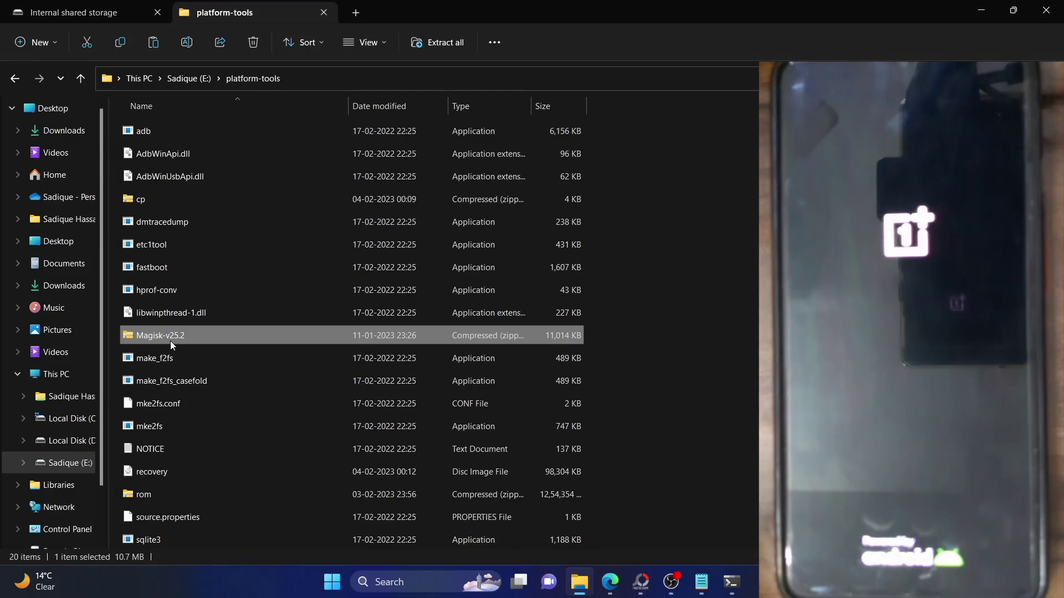
right_click(170, 342)
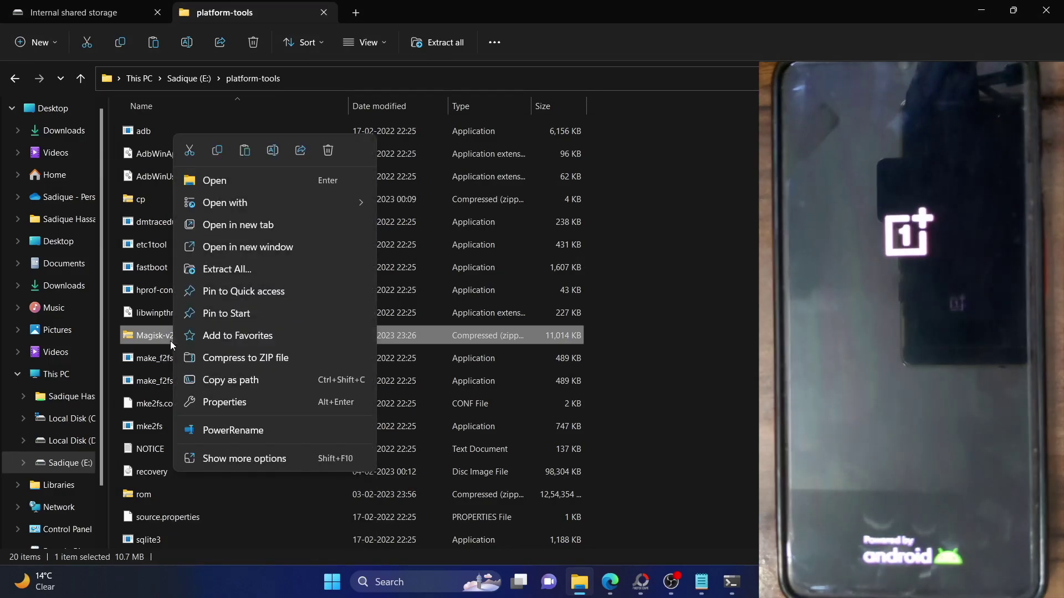
left_click(272, 150)
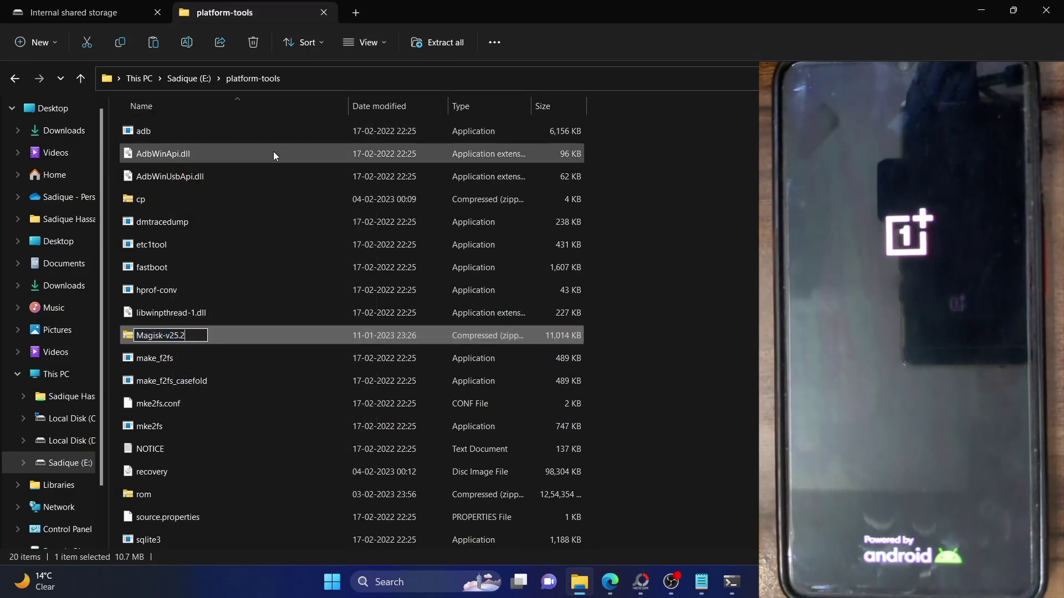
key("BackSpace")
key("BackSpace")
key("BackSpace")
key("BackSpace")
key("BackSpace")
key("BackSpace")
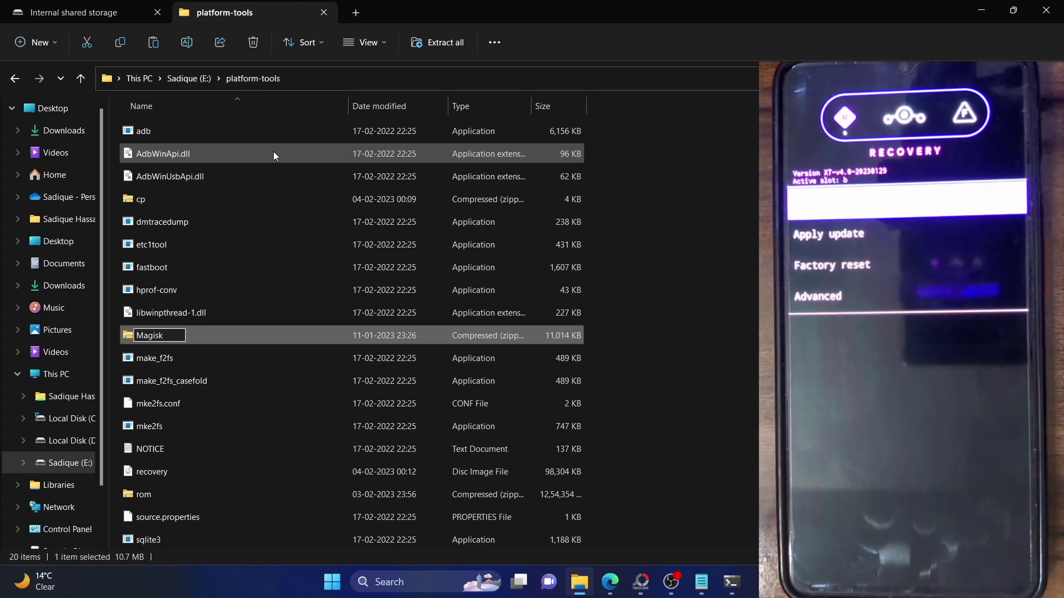
key("Return")
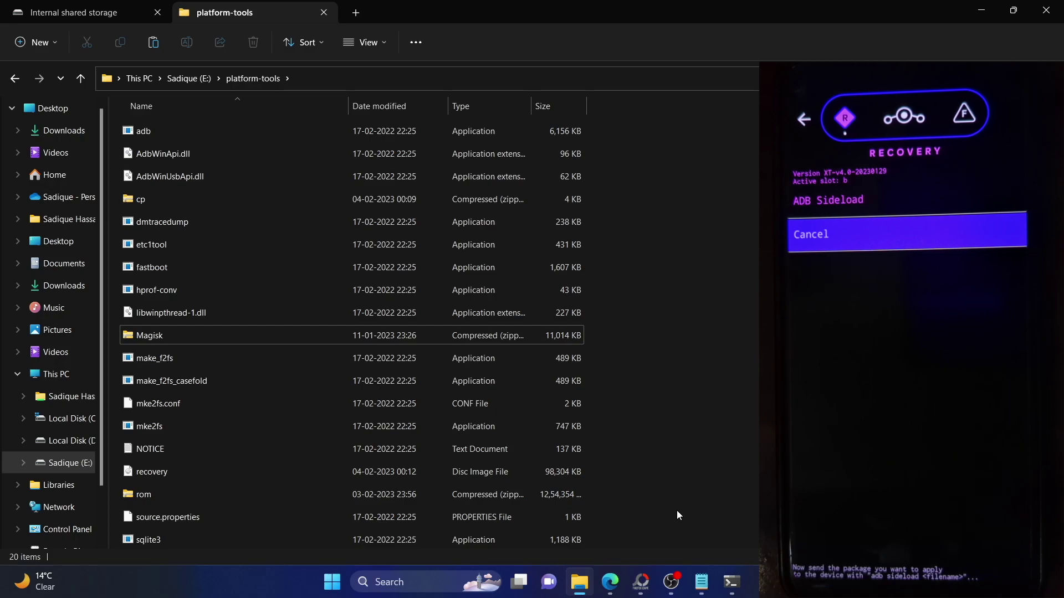
- Sort platform-tools by type, then enter 'adb sideload magisk.zip' in Command Prompt
left_click(732, 582)
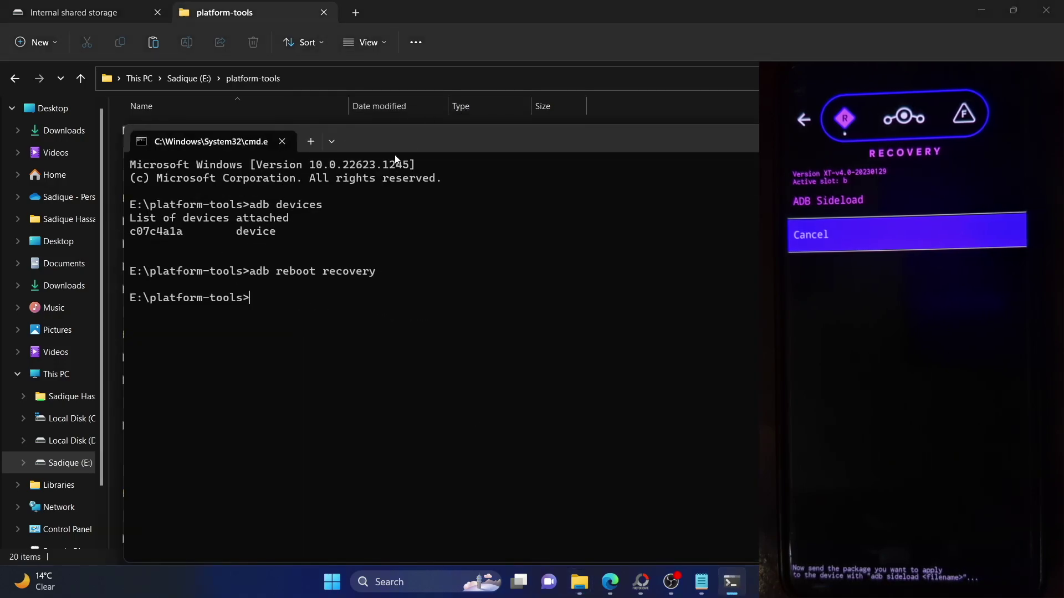
left_click(479, 105)
left_click(479, 105)
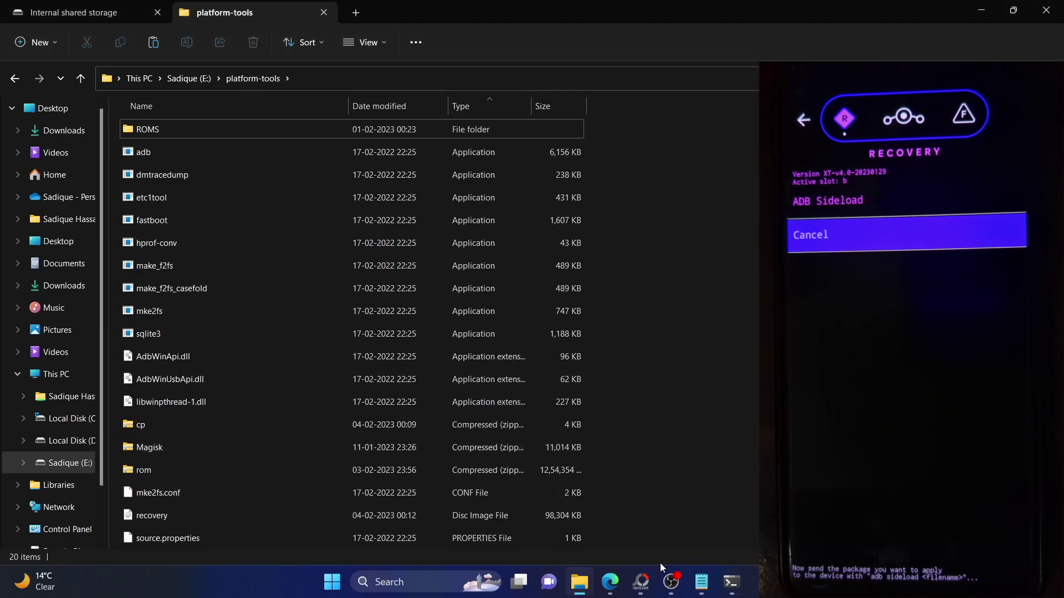
left_click(731, 582)
type("adb s")
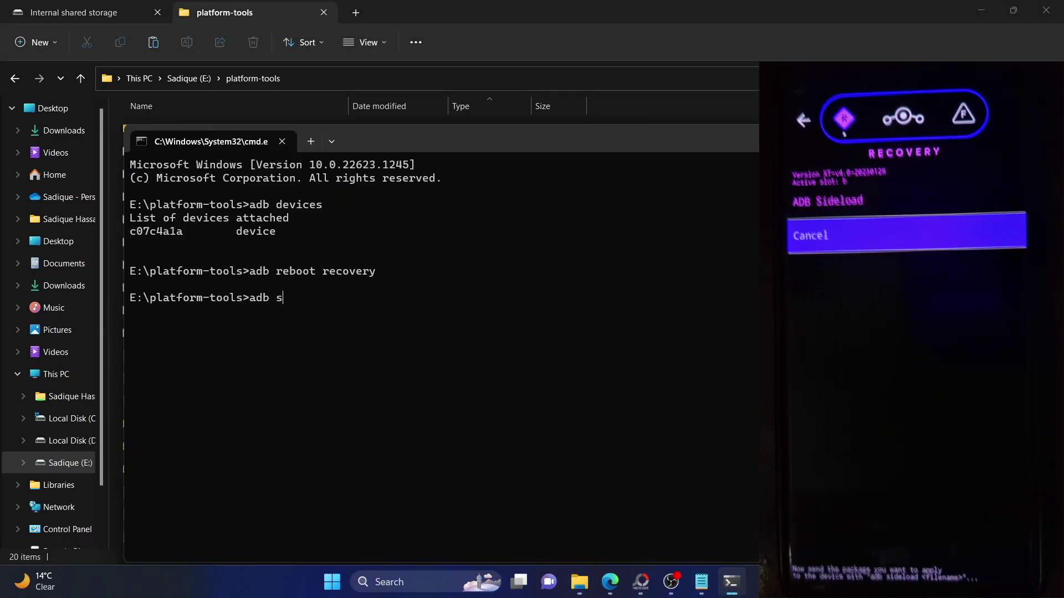
type("ideload magisk.zip")
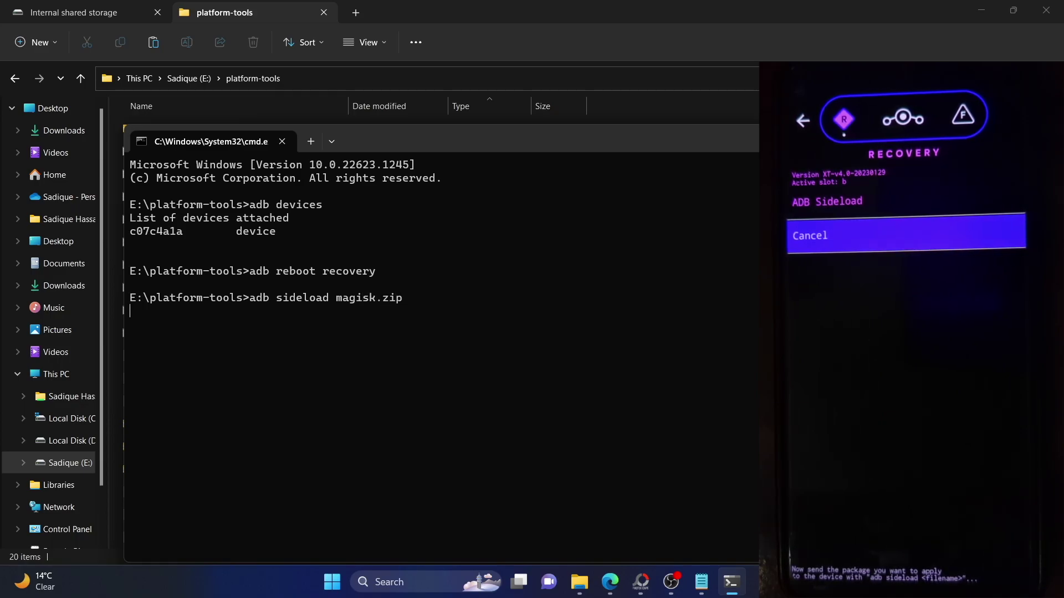
left_click_drag(385, 139, 504, 80)
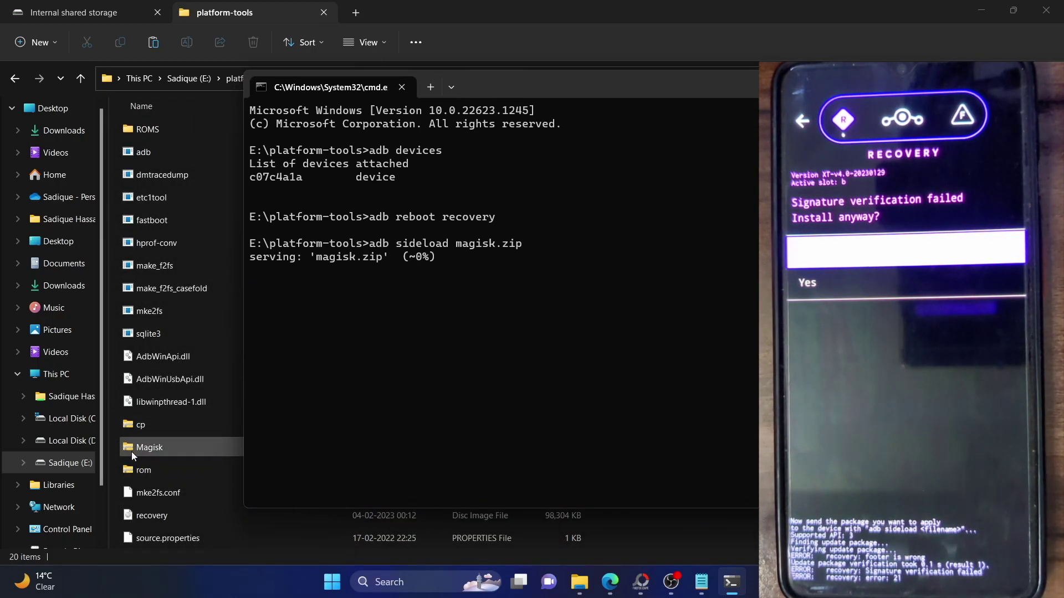